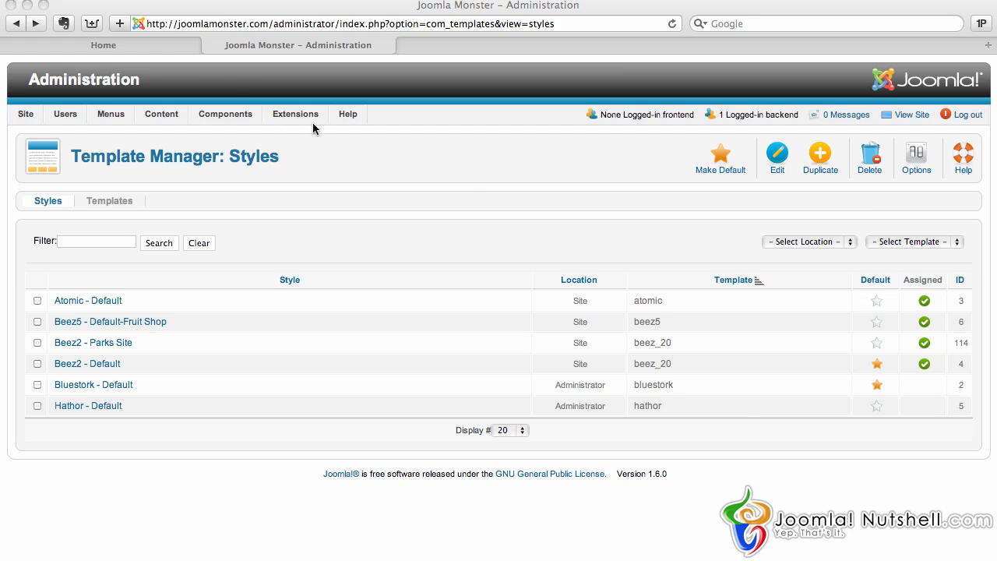
# - Reload the site's front page and scroll through its current blue-bannered Beez2 layout
pyautogui.click(147, 48)
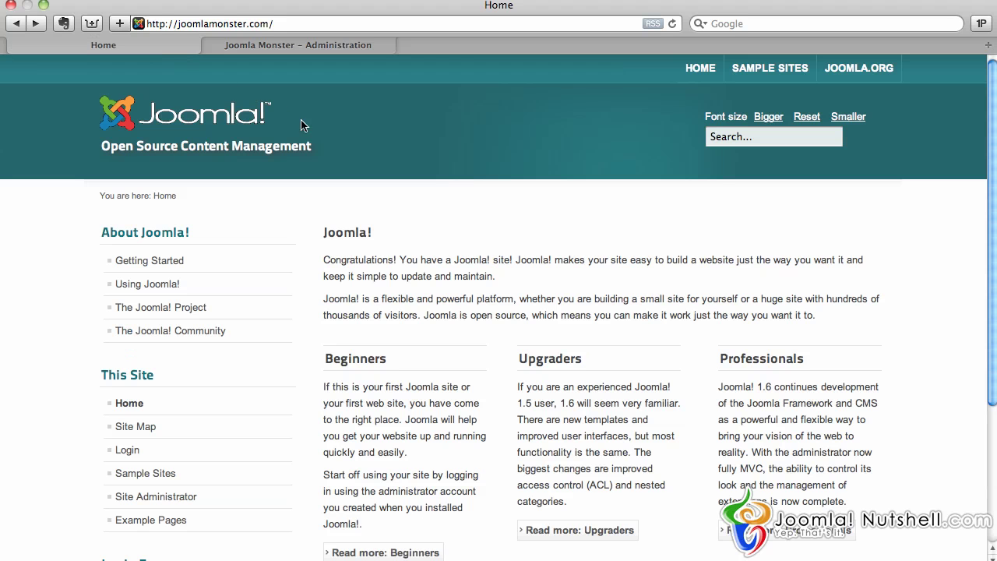
pyautogui.click(672, 25)
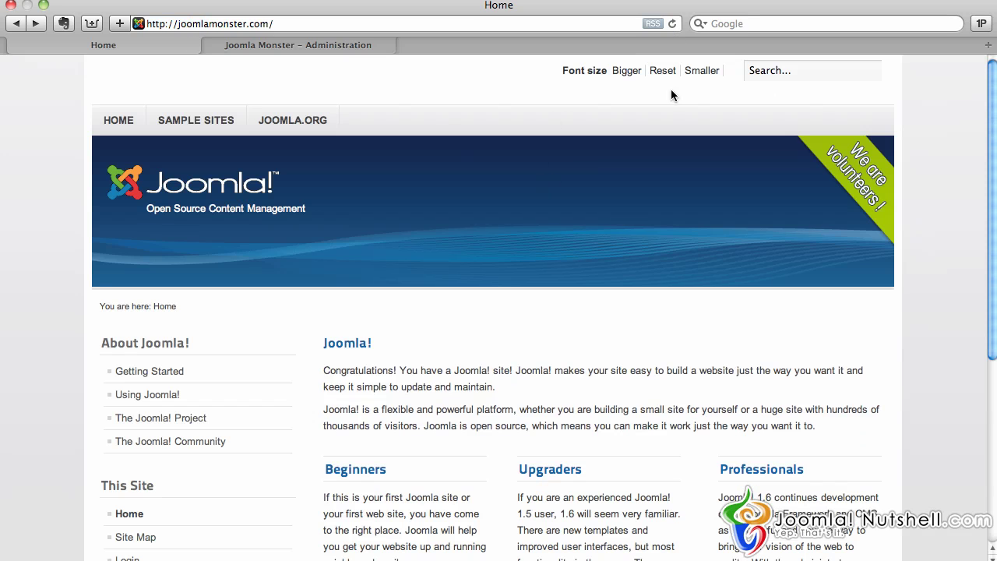
pyautogui.scroll(-5, 893, 230)
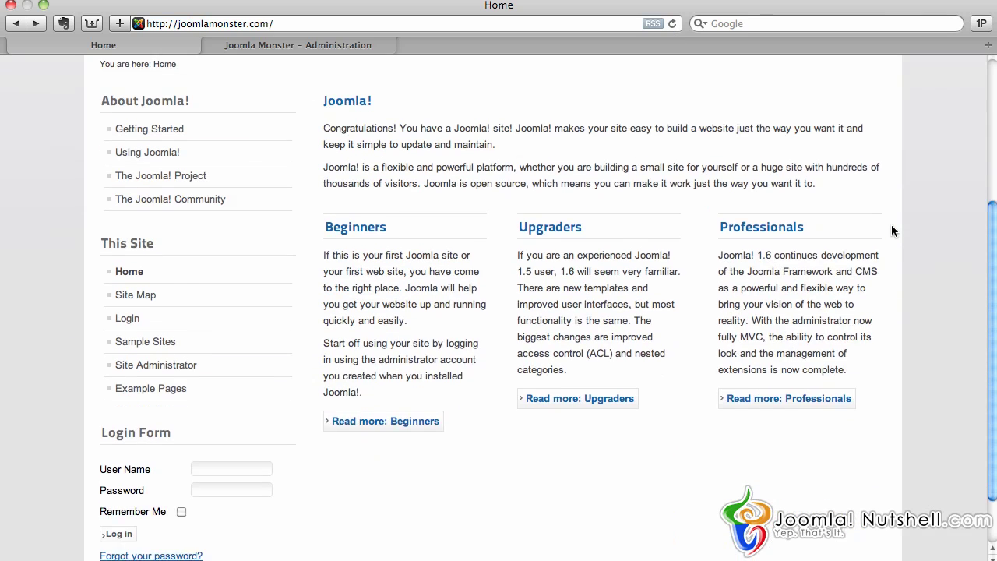
pyautogui.scroll(5, 891, 224)
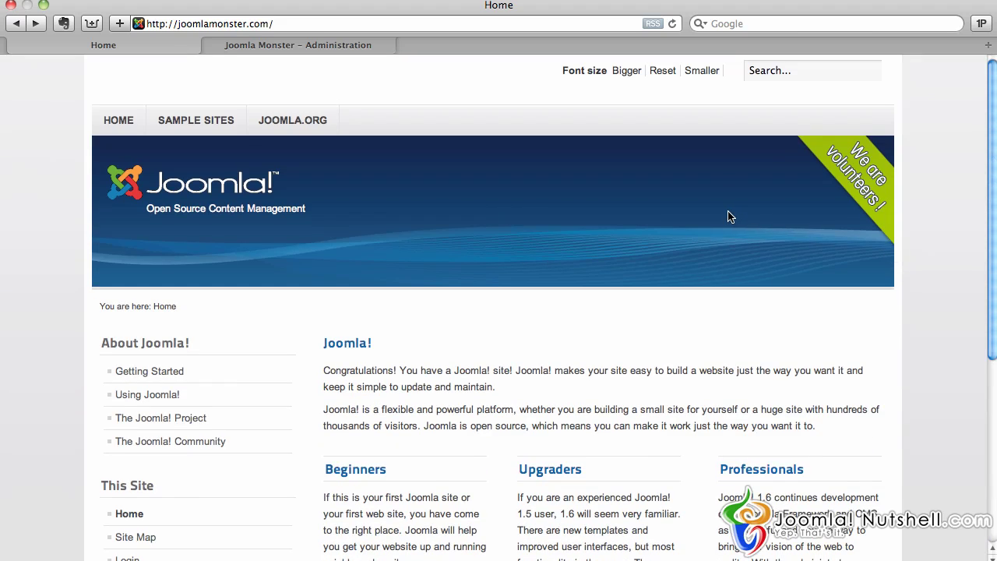
# - Return to the Administration tab, go to Site > Control Panel, and bring up the Extensions menu
pyautogui.click(315, 46)
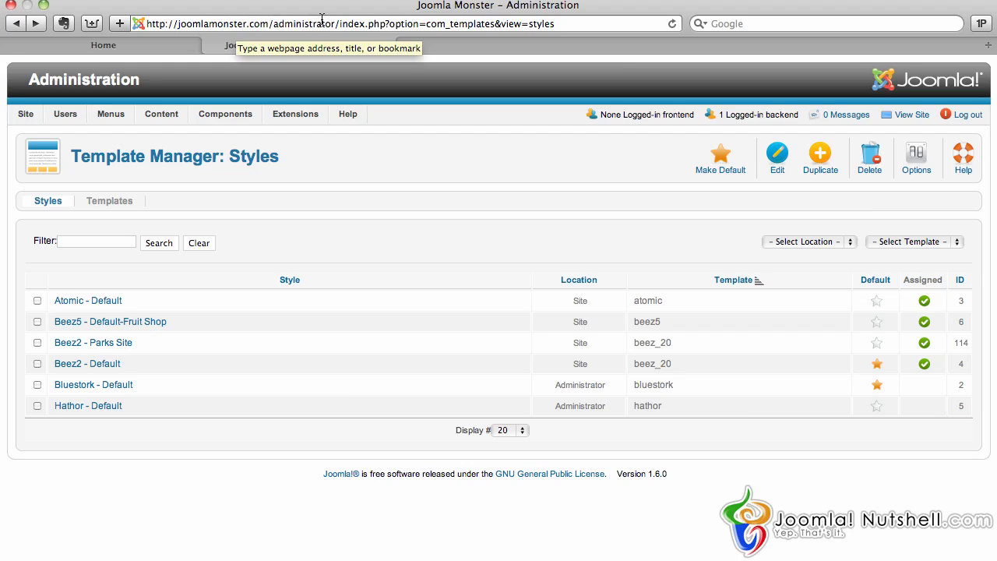
pyautogui.moveTo(28, 115)
pyautogui.click(41, 134)
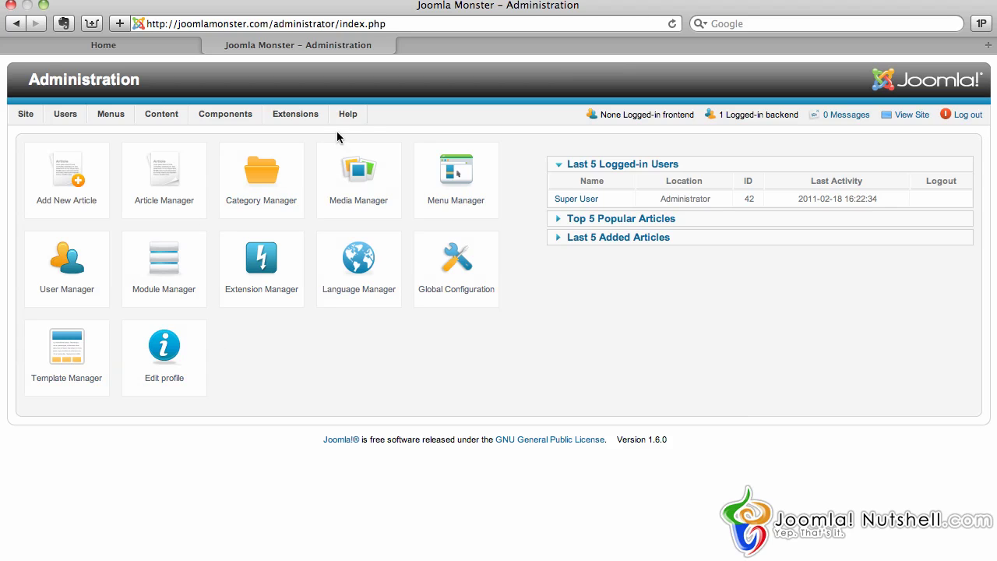
pyautogui.moveTo(305, 117)
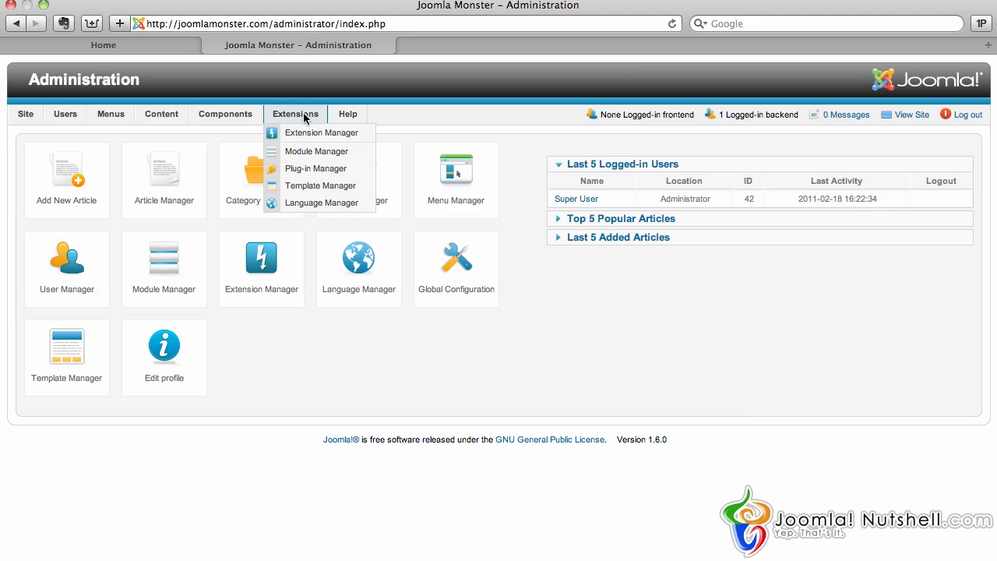
# - Choose Extensions > Template Manager to list the styles, glancing at the front page in between
pyautogui.click(305, 186)
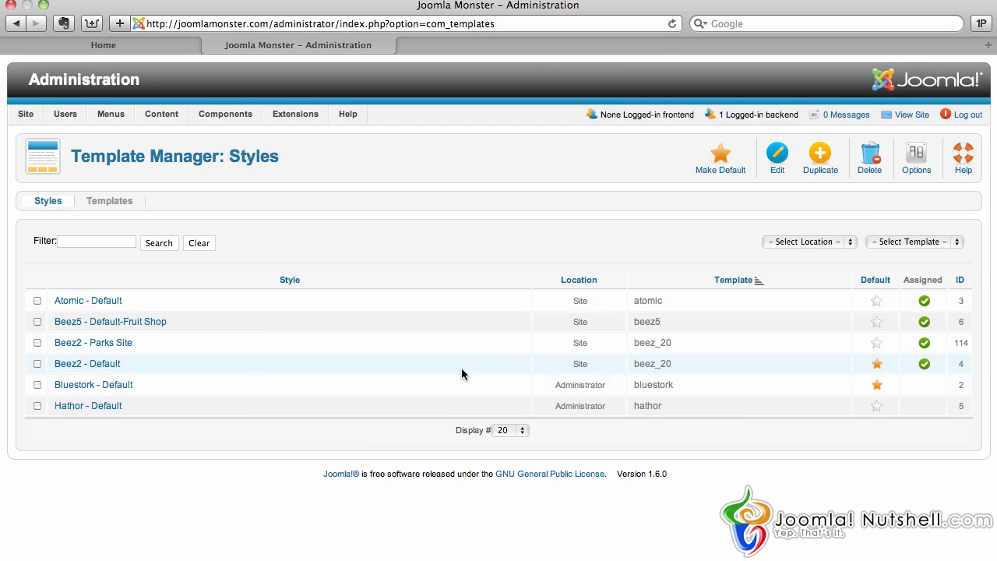
pyautogui.click(146, 45)
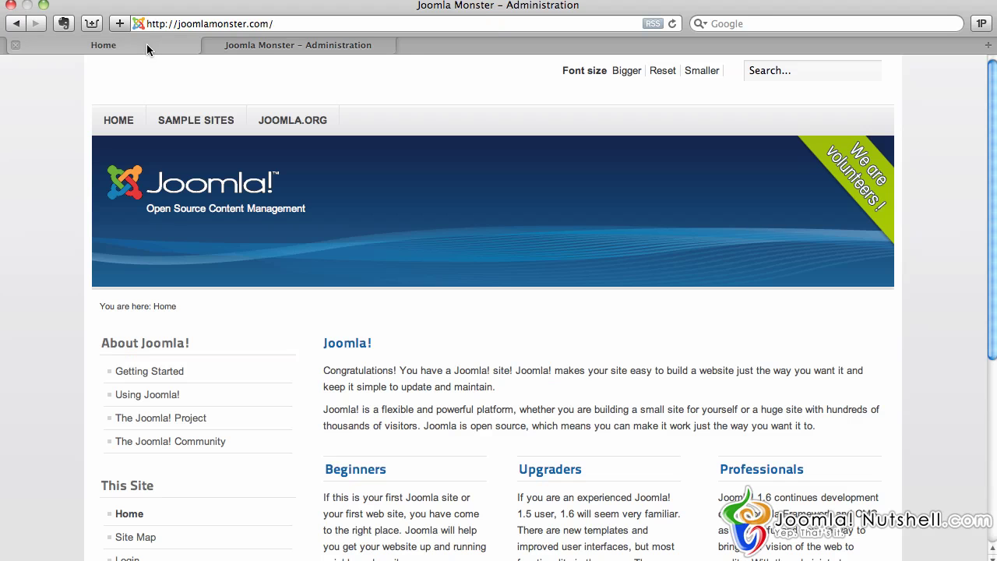
pyautogui.click(266, 45)
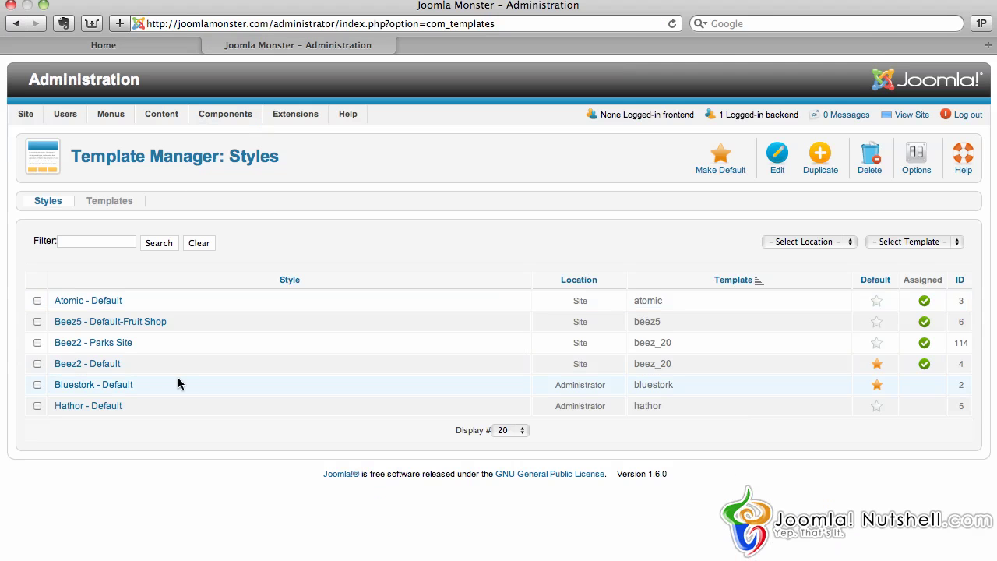
# - Open Beez2 - Default in Edit Style, comparing briefly with the front page tab
pyautogui.click(102, 364)
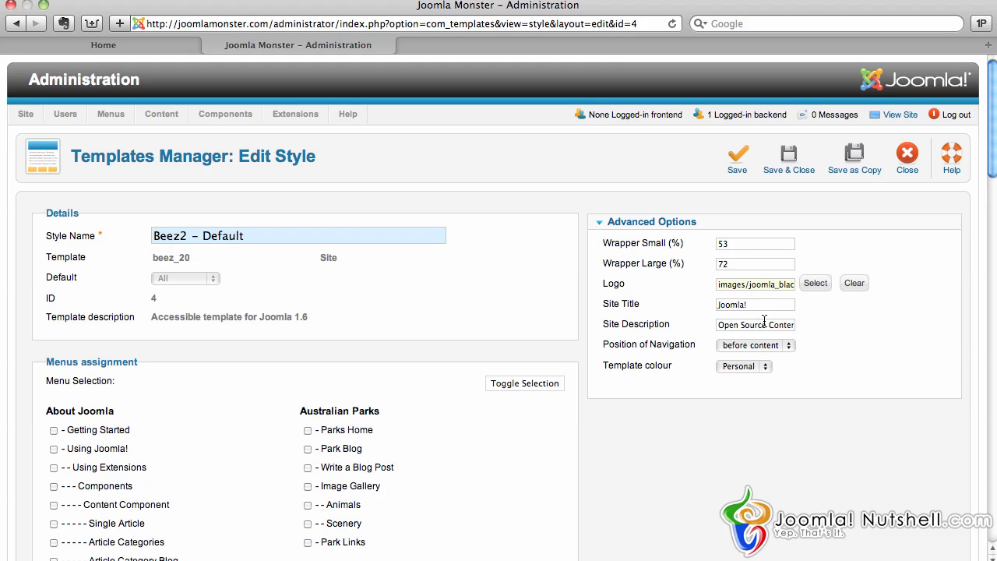
pyautogui.click(155, 48)
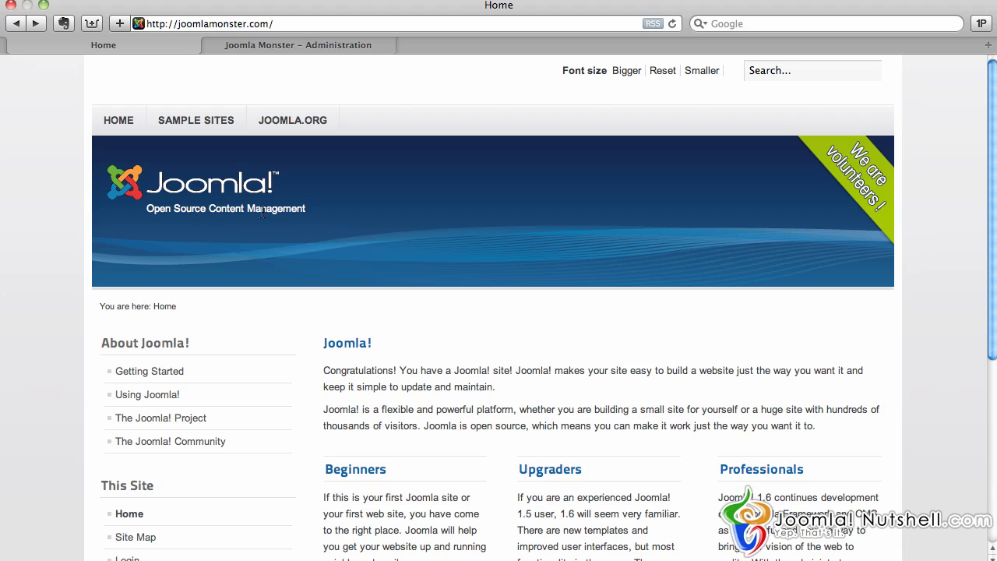
pyautogui.click(236, 38)
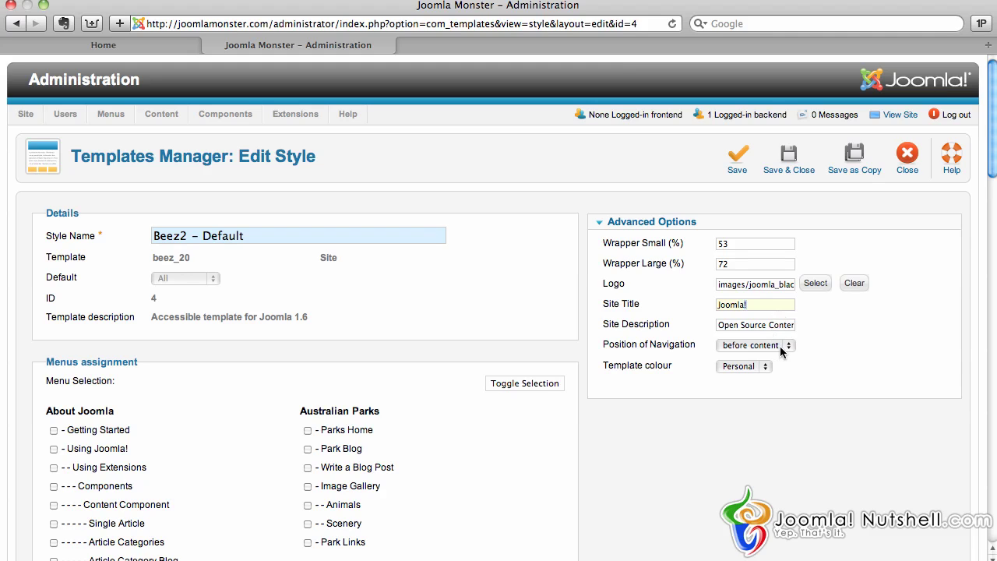
# - Set the Beez2 - Default Template colour to Nature and save the style
pyautogui.click(746, 366)
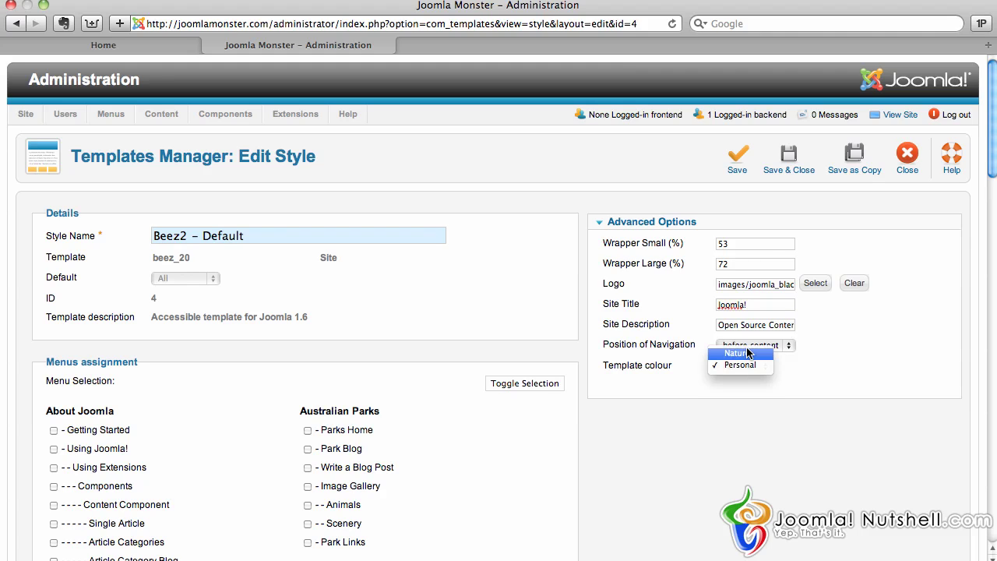
pyautogui.click(747, 353)
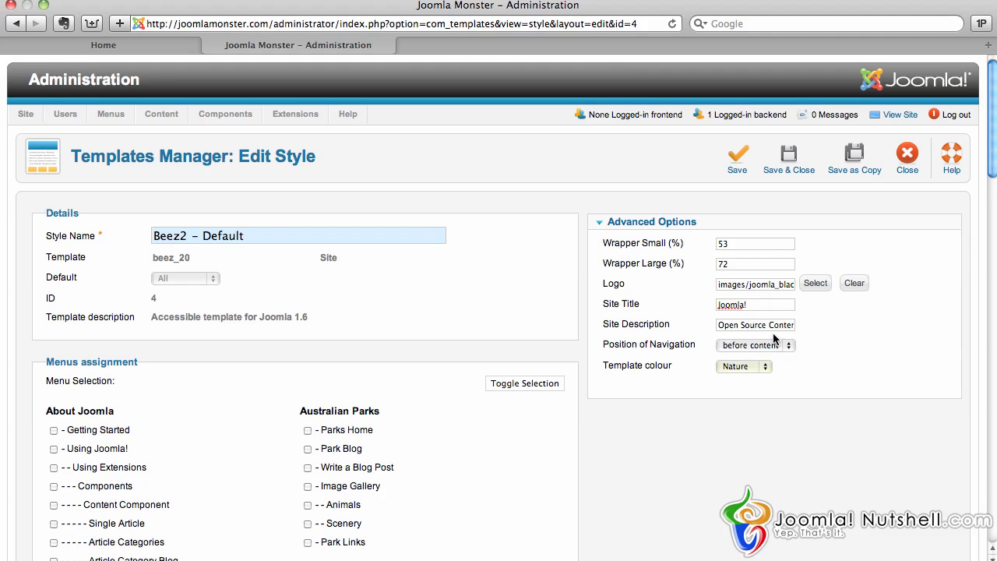
pyautogui.click(739, 160)
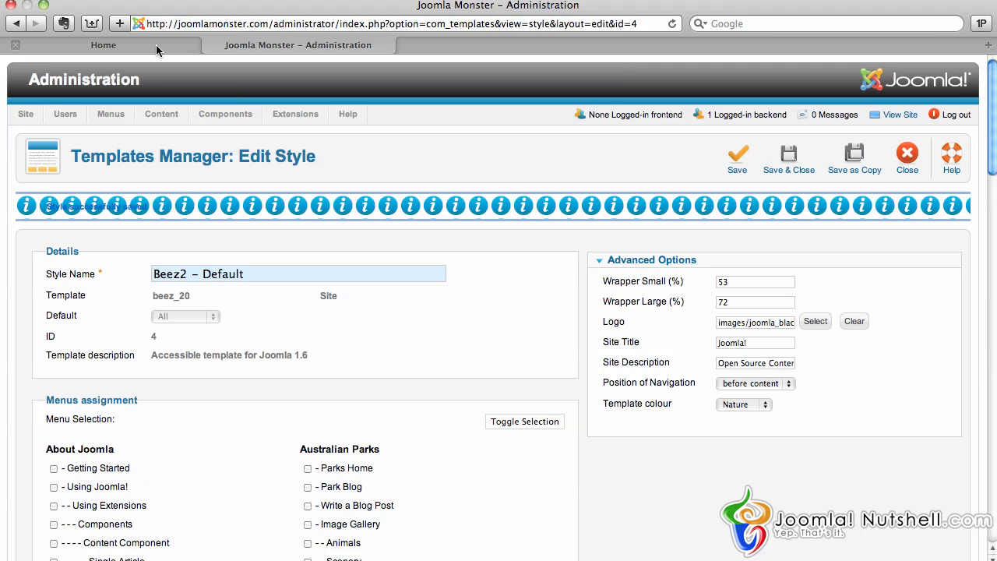
# - Reload the front page to see the teal Nature colours, then return to the style editor
pyautogui.click(155, 45)
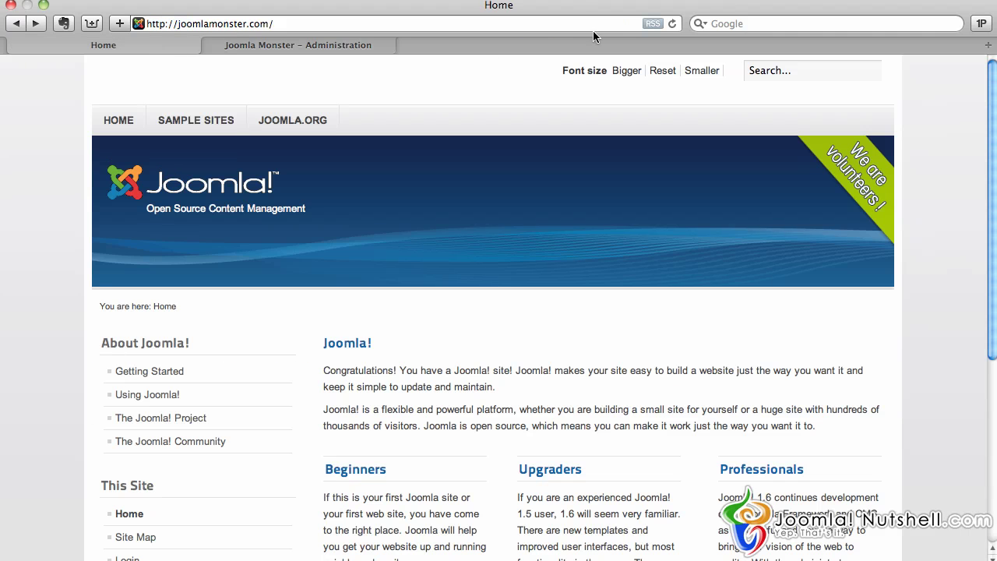
pyautogui.click(670, 23)
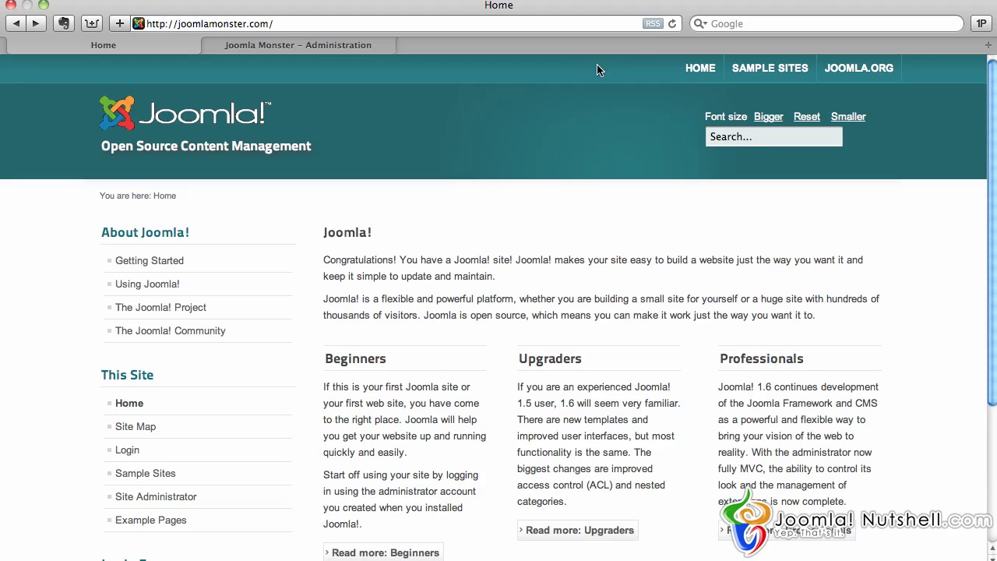
pyautogui.click(319, 46)
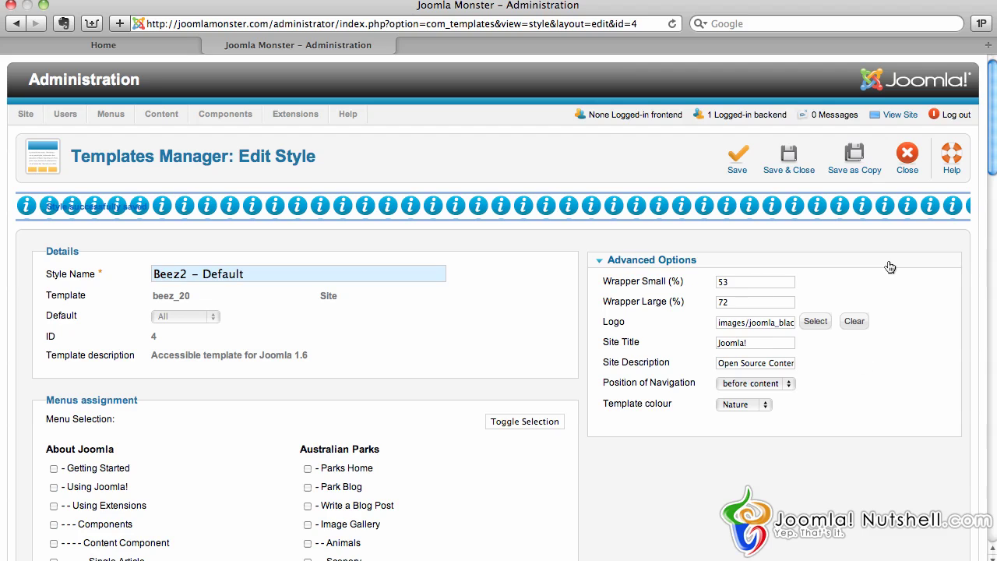
# - Close the Beez2 editor and scroll through the Templates list (atomic, beez5, beez_20, bluestork, hathor)
pyautogui.click(906, 160)
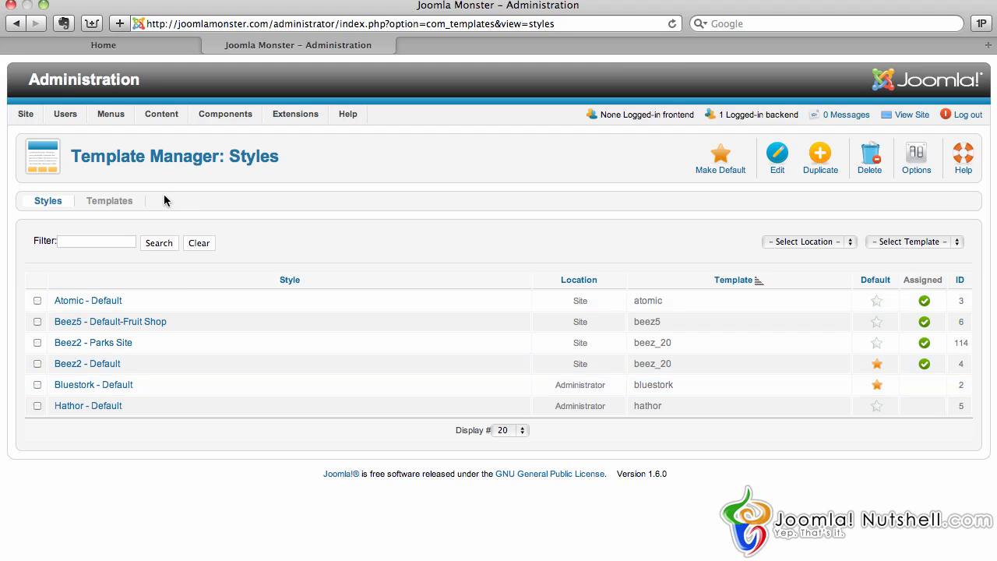
pyautogui.click(114, 208)
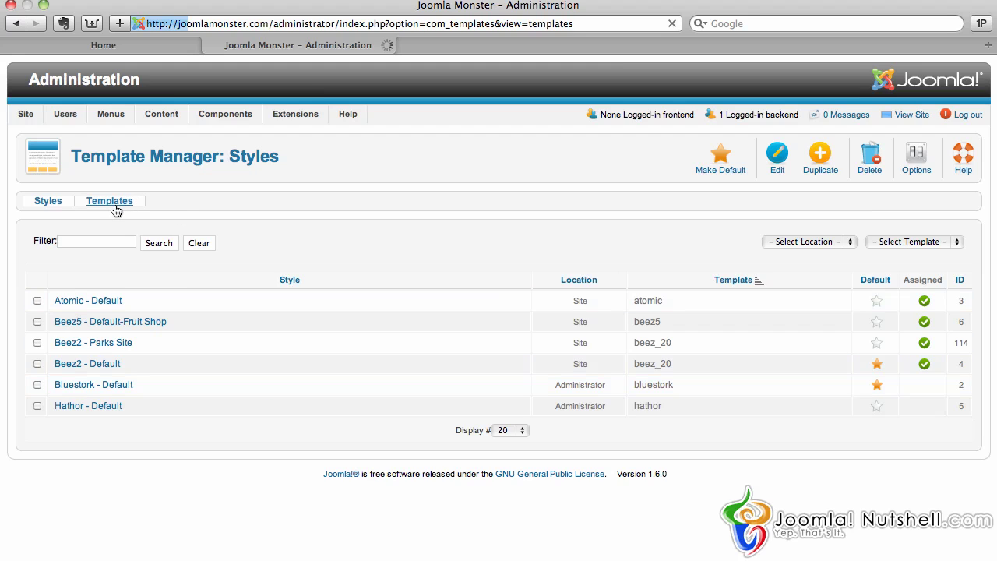
pyautogui.scroll(-5, 327, 318)
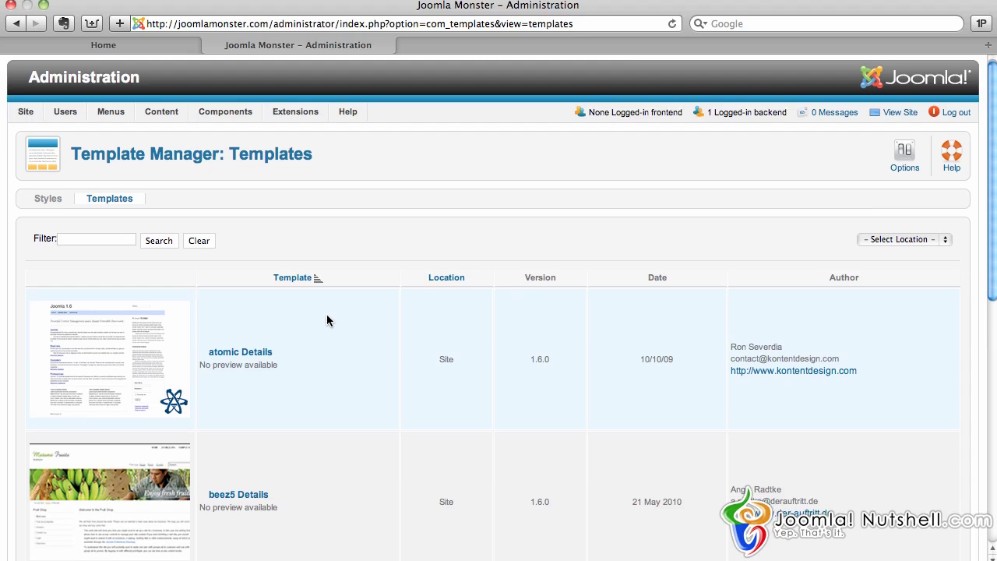
pyautogui.scroll(-3, 326, 319)
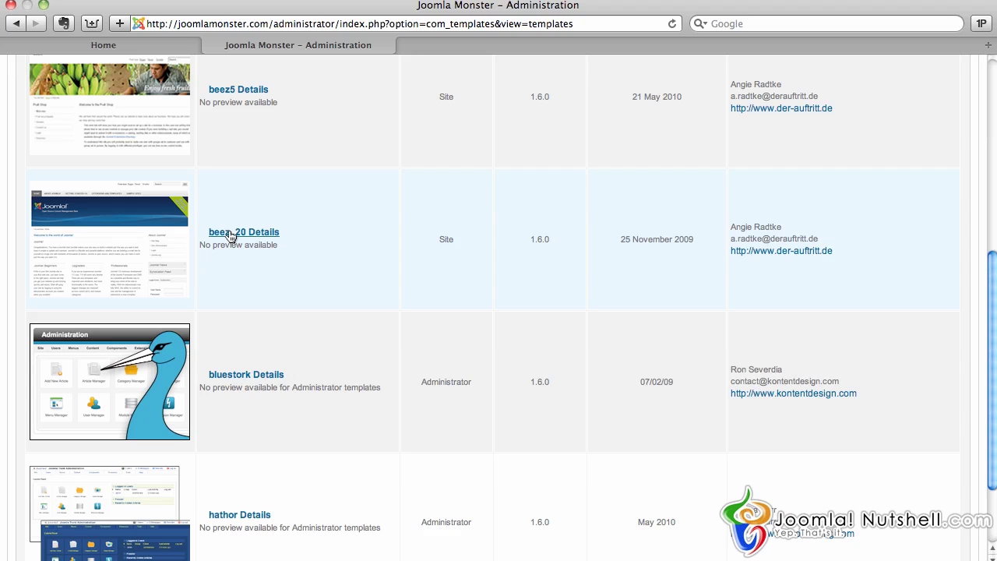
pyautogui.scroll(4, 230, 234)
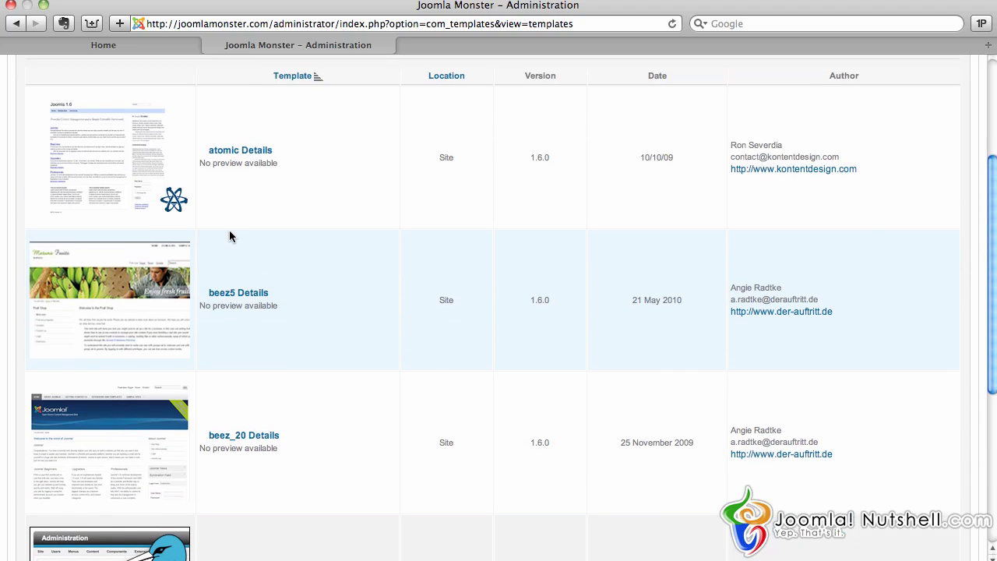
# - Open the beez_20 details and scroll through its index.php main page source, cancelling without saving
pyautogui.click(254, 436)
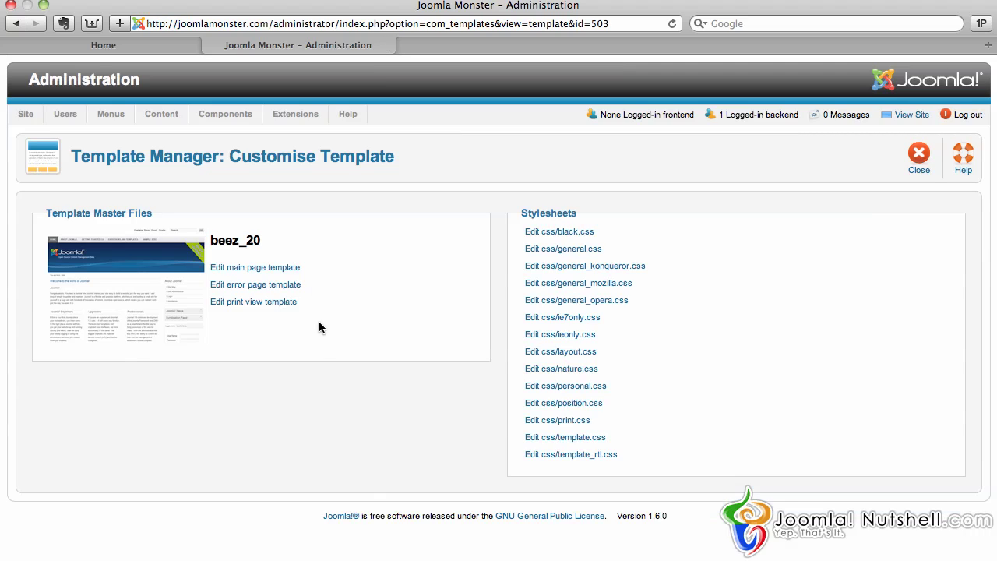
pyautogui.click(286, 269)
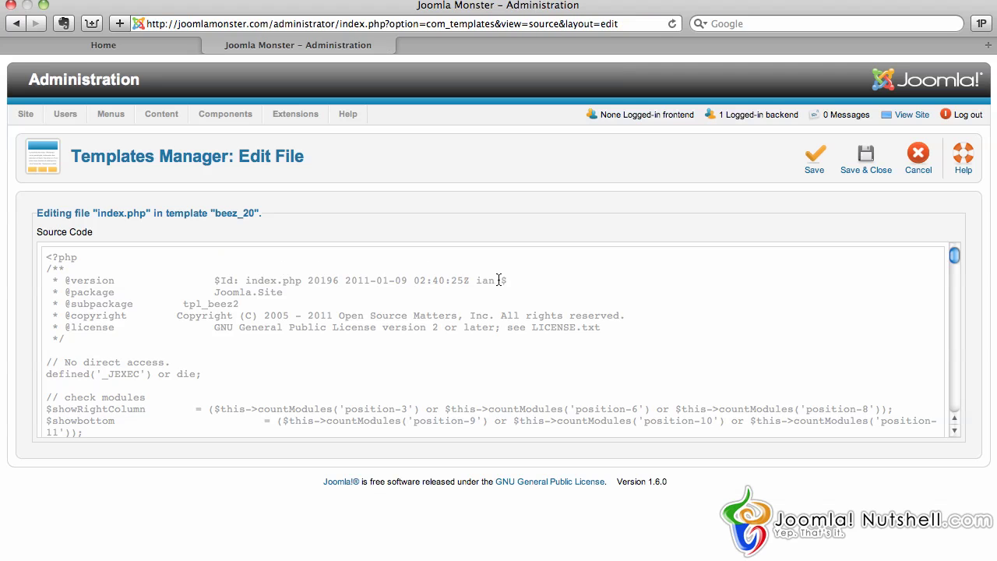
pyautogui.scroll(-15, 496, 332)
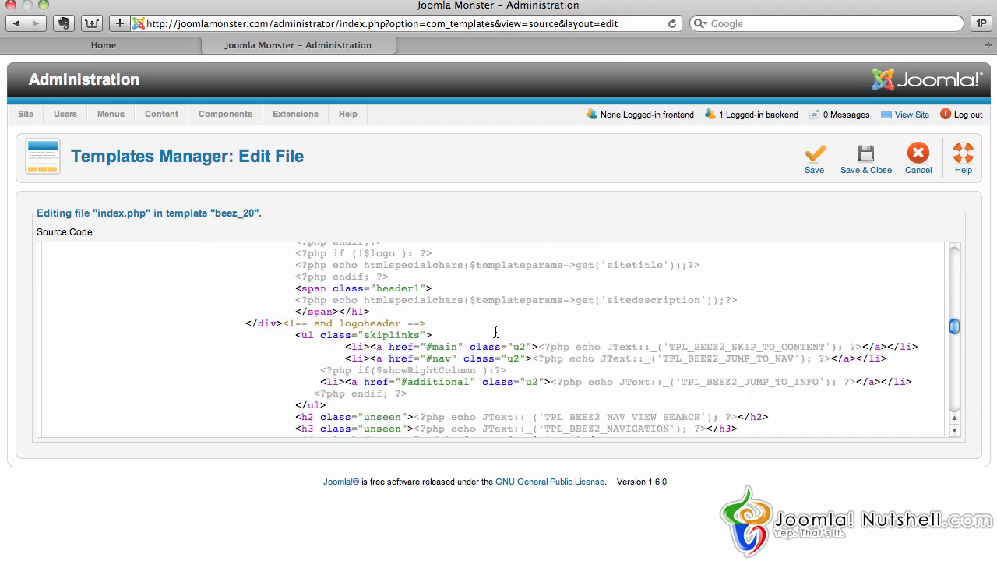
pyautogui.scroll(-15, 495, 332)
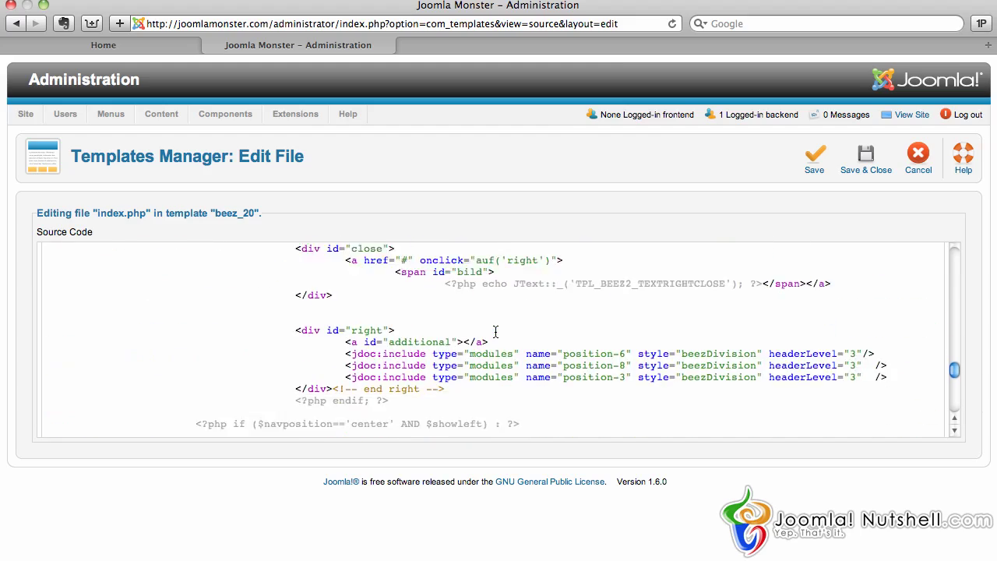
pyautogui.scroll(-10, 496, 331)
pyautogui.scroll(3, 496, 332)
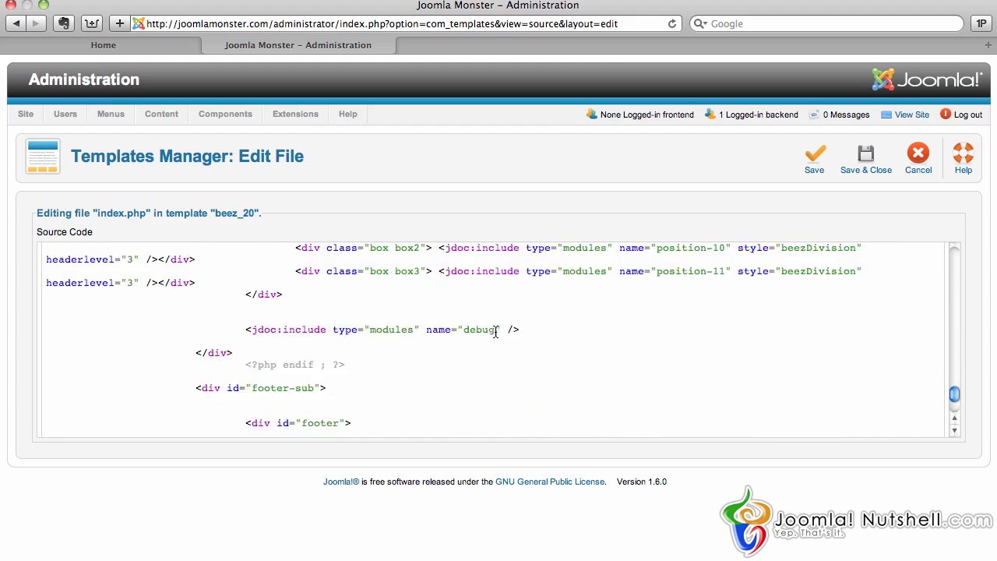
pyautogui.scroll(4, 495, 332)
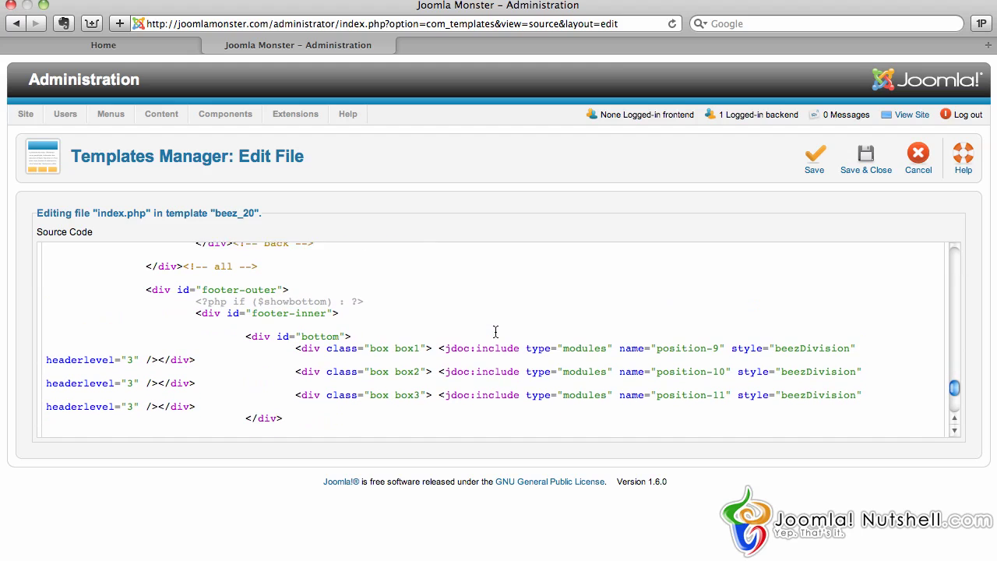
pyautogui.scroll(-3, 496, 332)
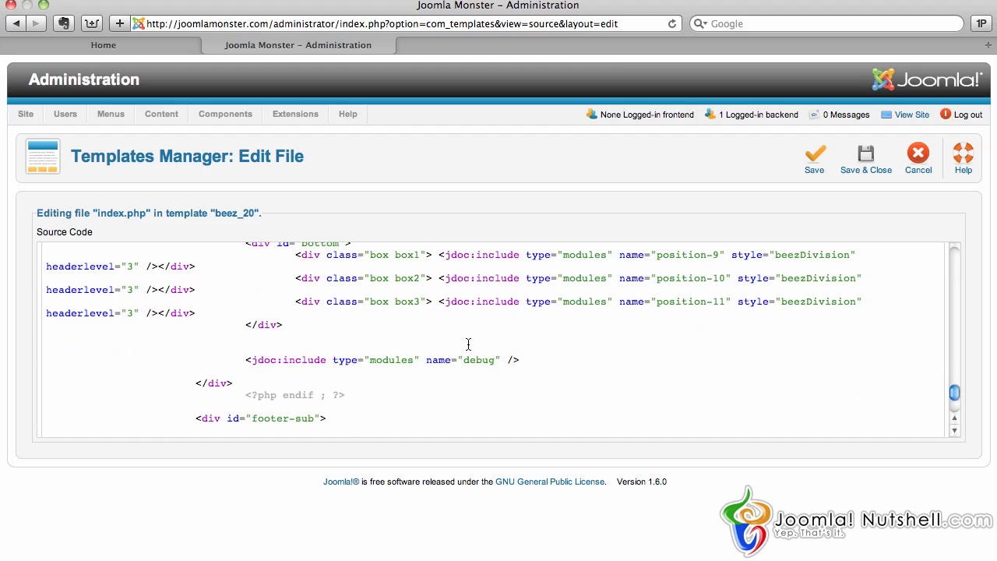
pyautogui.click(913, 160)
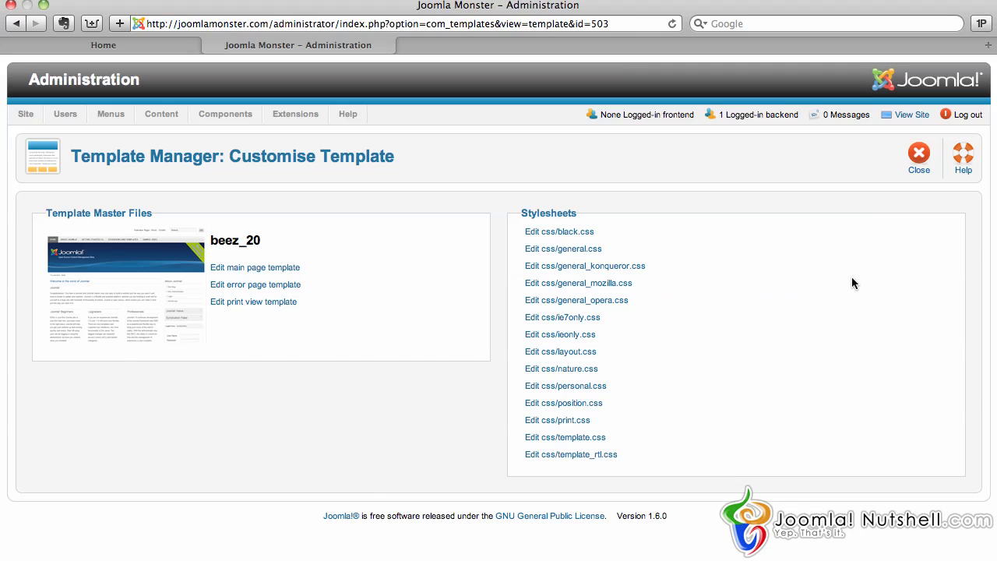
pyautogui.press('super+bracketleft')
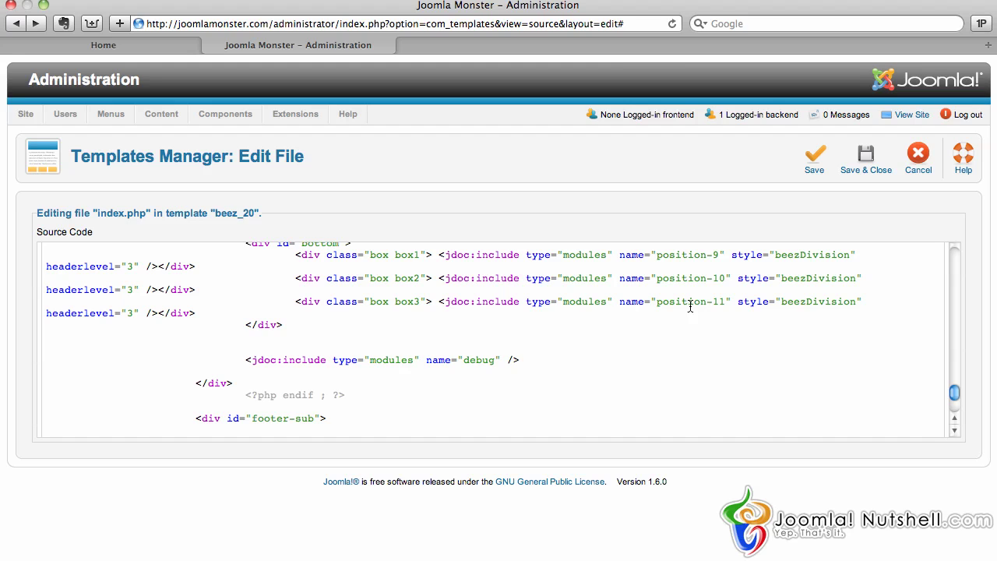
pyautogui.scroll(-6, 503, 345)
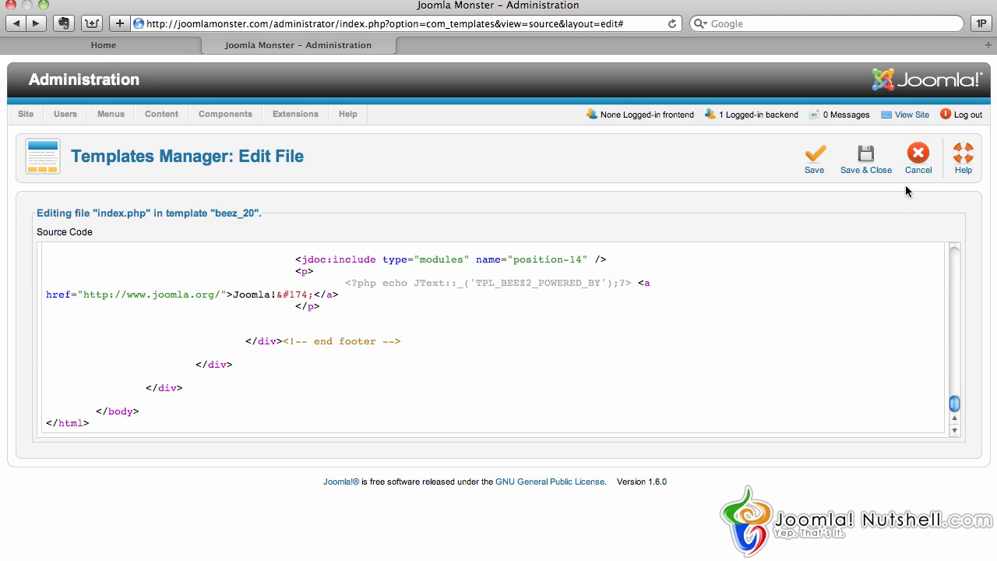
pyautogui.click(918, 158)
pyautogui.press('super+bracketleft')
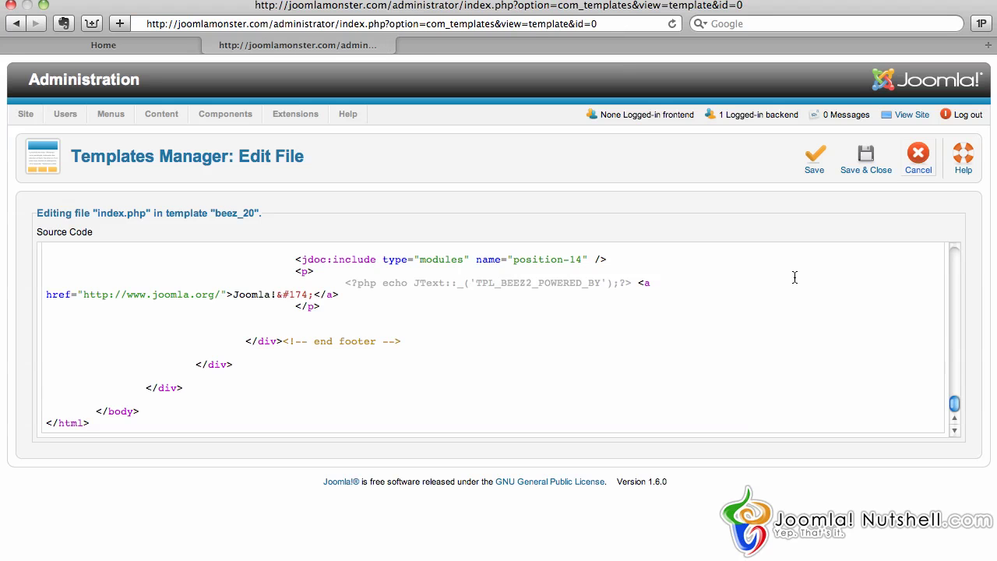
pyautogui.click(16, 23)
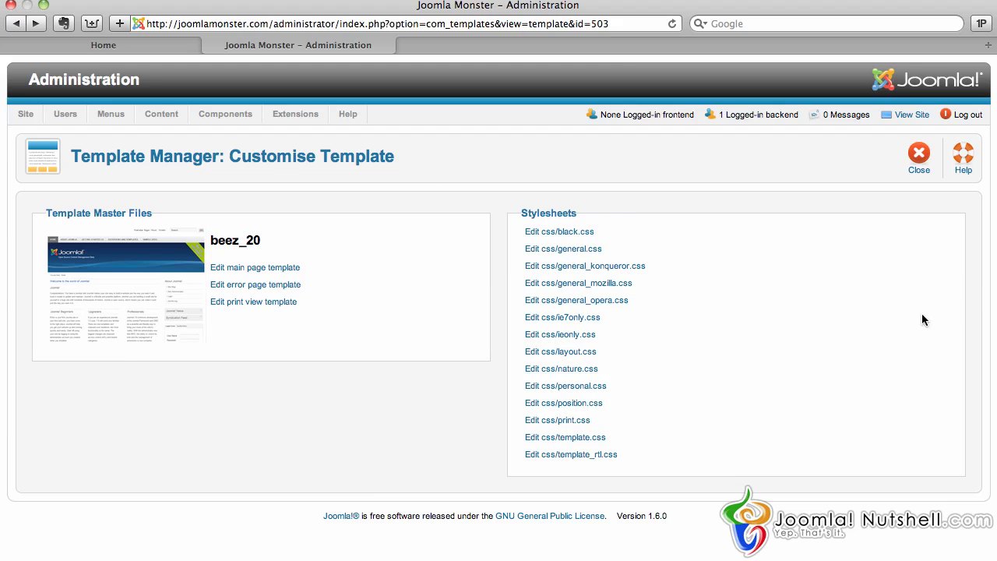
# - Close the beez_20 Customise Template page and return to the Template Manager Styles list
pyautogui.click(921, 156)
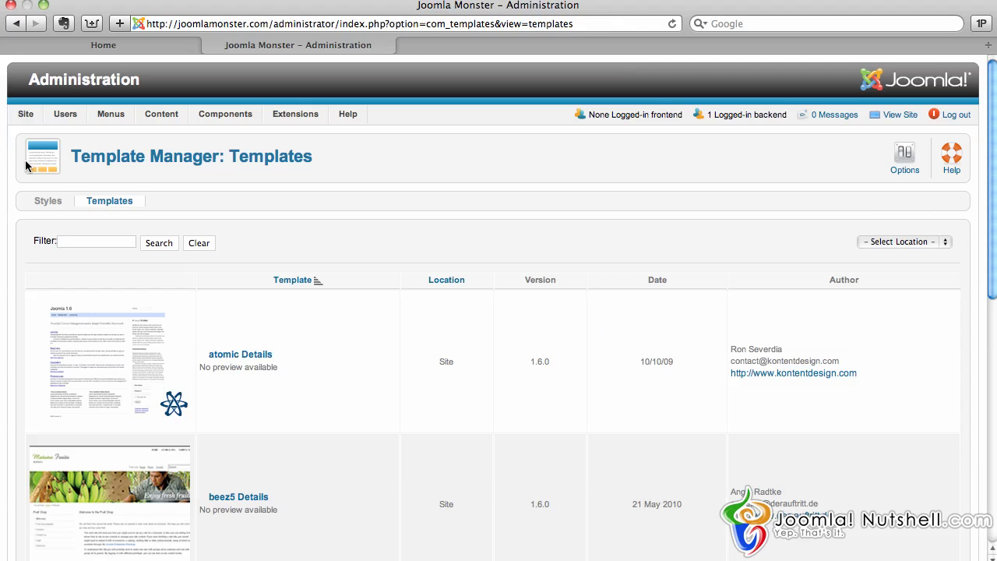
pyautogui.click(43, 202)
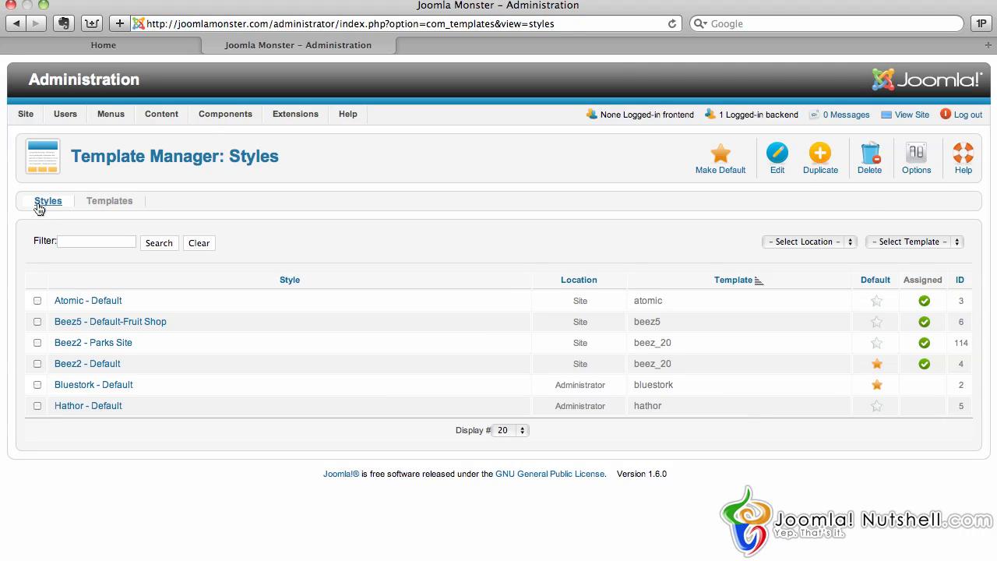